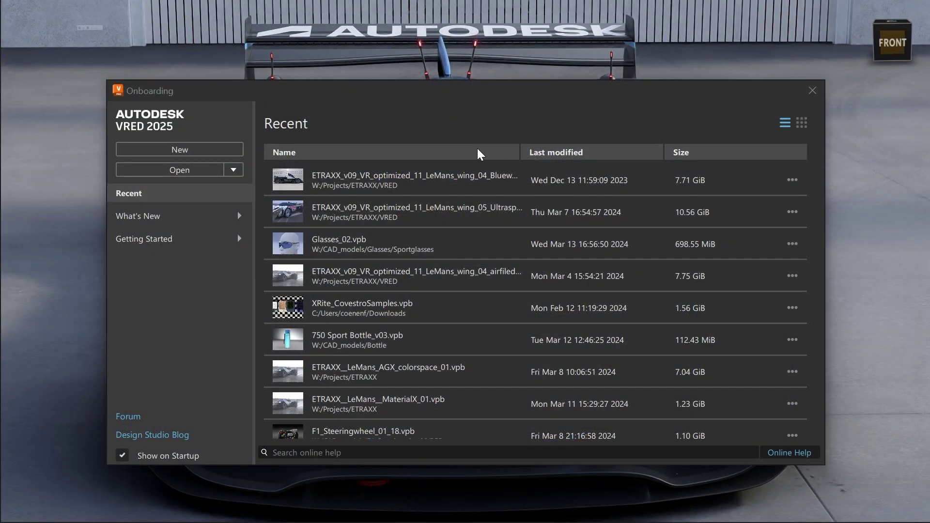
# Switch the Onboarding Recent files to thumbnail grid view and show the Open dropdown options
pyautogui.scroll(-1, 823, 197)
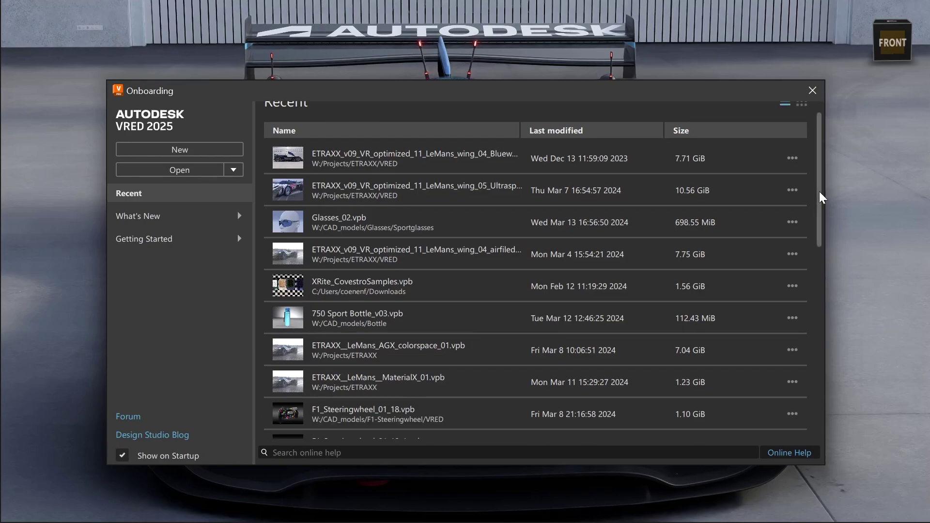
pyautogui.moveTo(820, 192); pyautogui.dragTo(818, 164)
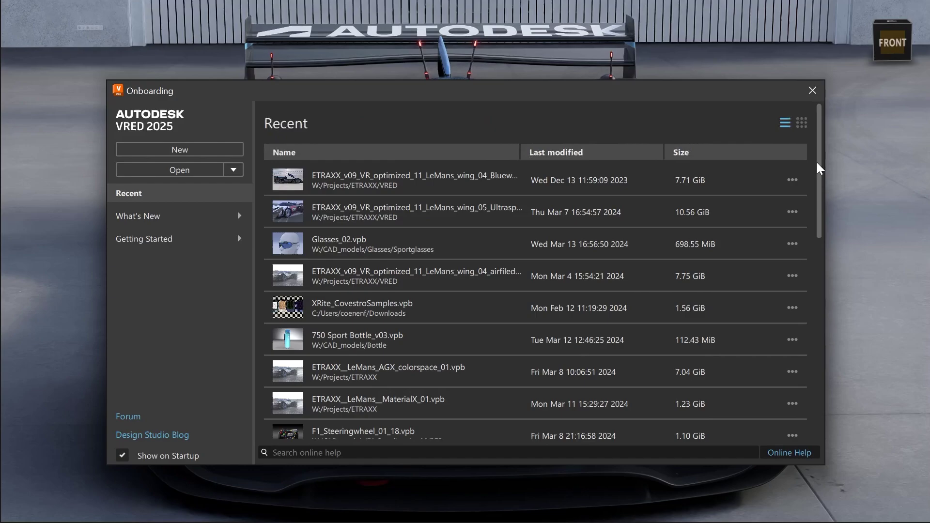
pyautogui.click(801, 123)
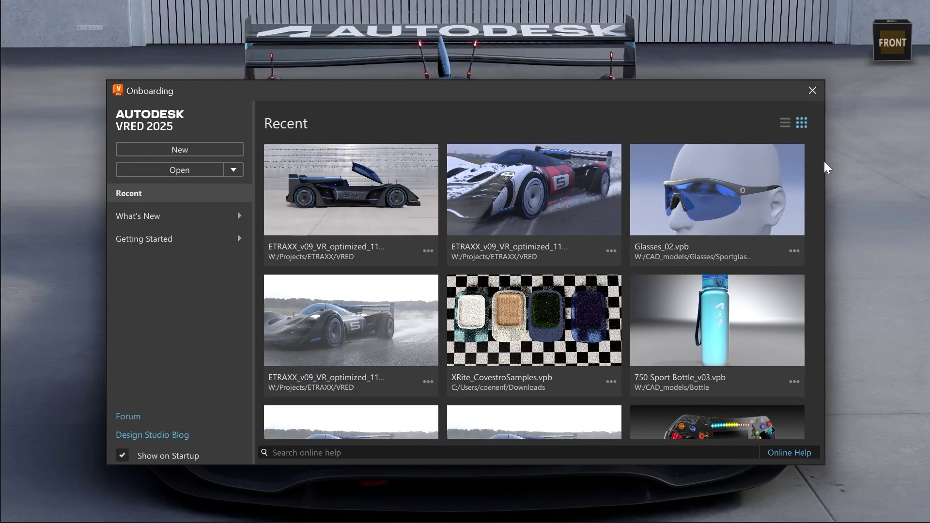
pyautogui.moveTo(822, 168); pyautogui.dragTo(814, 140)
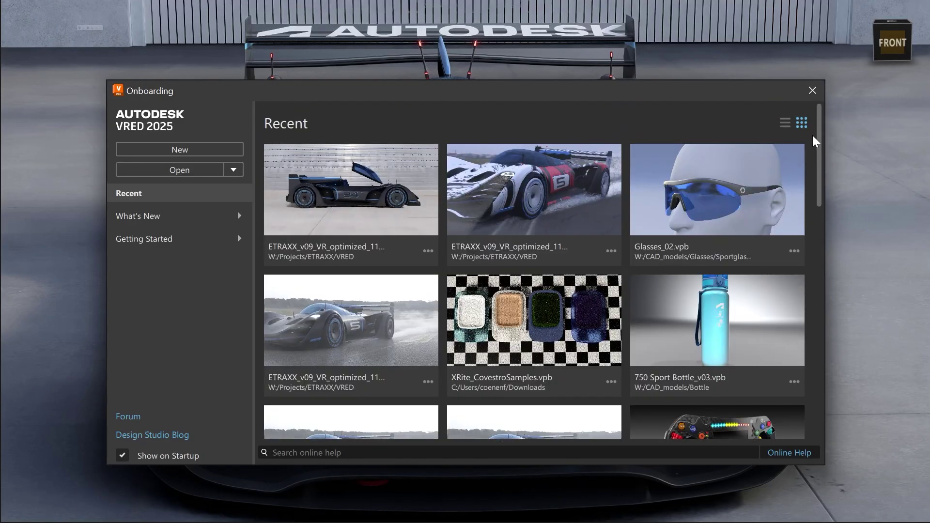
pyautogui.click(233, 170)
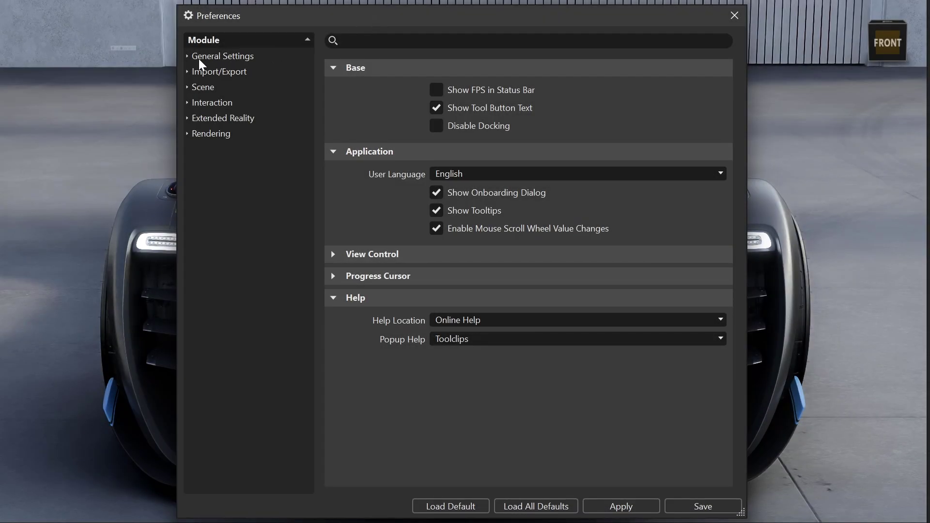
# Browse the General Settings, Import/Export, Scene and Interaction preference categories
pyautogui.click(187, 55)
pyautogui.click(187, 55)
pyautogui.click(187, 71)
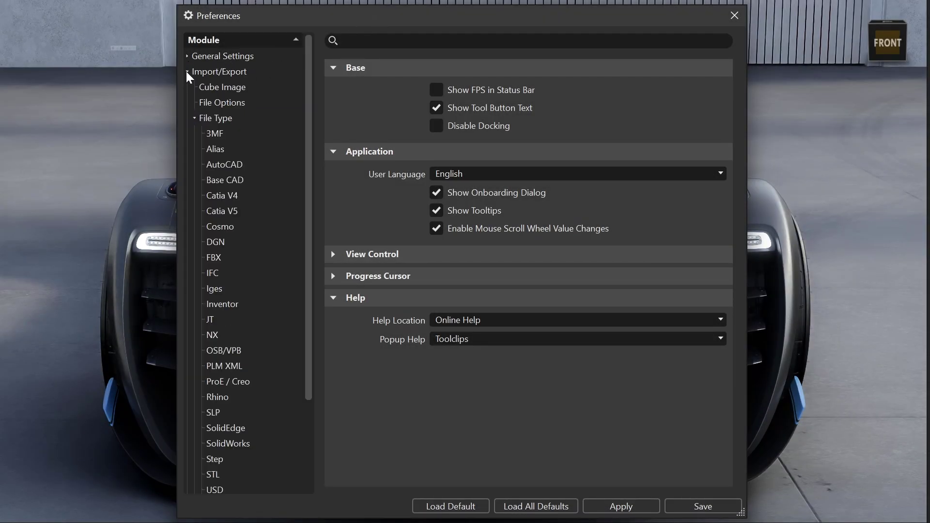
pyautogui.click(186, 72)
pyautogui.click(187, 87)
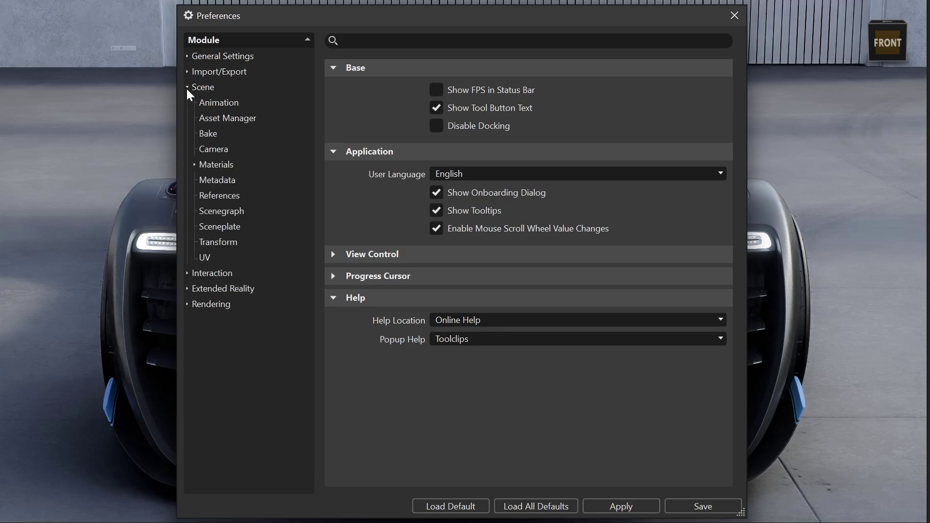
pyautogui.click(187, 87)
pyautogui.click(187, 103)
pyautogui.click(187, 103)
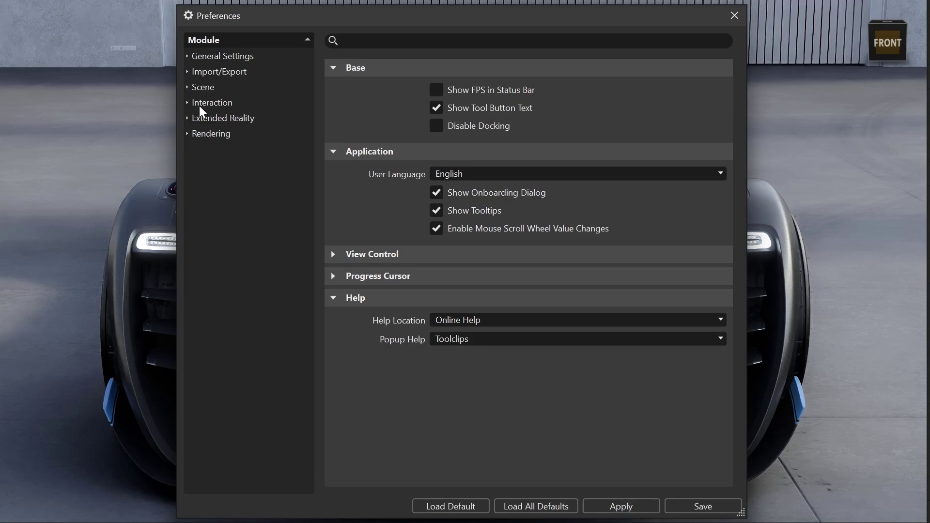
# Search preferences for 'show fp' and enable Show FPS in Status Bar
pyautogui.click(410, 43)
pyautogui.write('s')
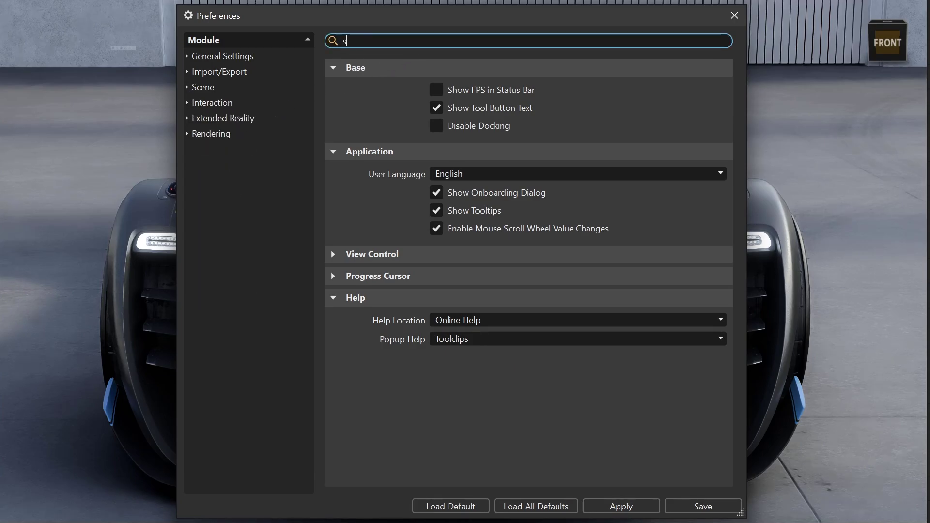
pyautogui.write('how')
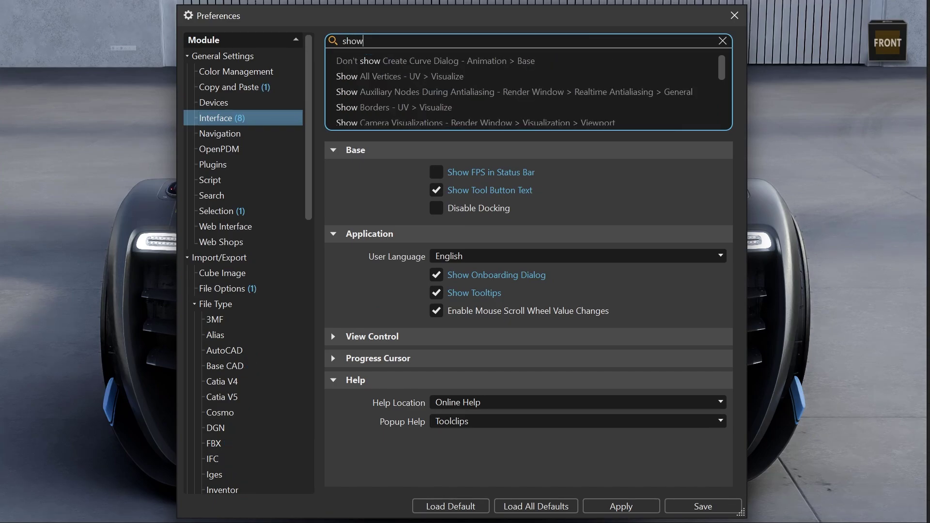
pyautogui.press('Down')
pyautogui.press('Down')
pyautogui.press('Down')
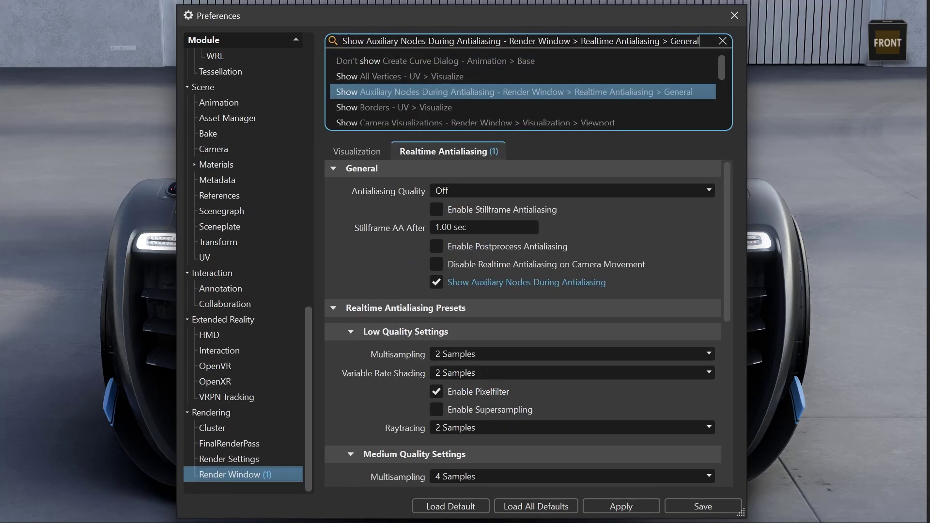
pyautogui.press('Up')
pyautogui.press('Up')
pyautogui.press('Up')
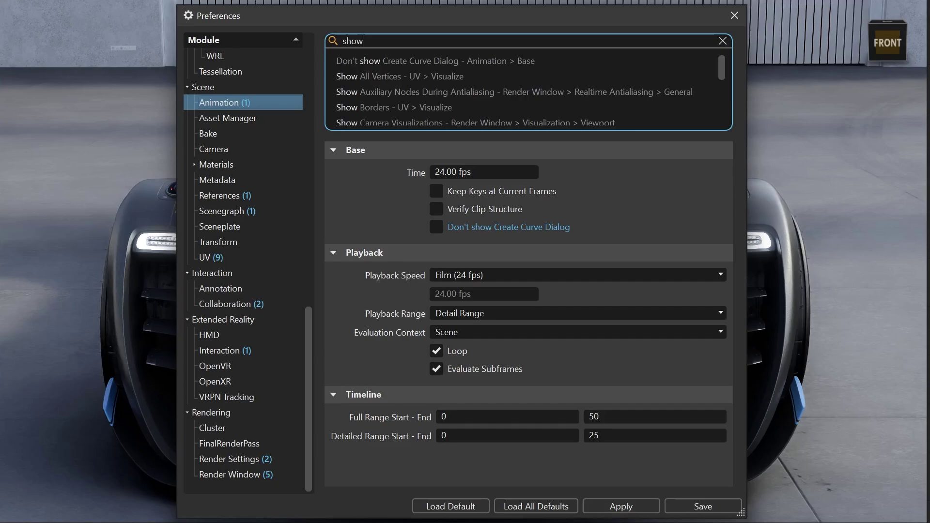
pyautogui.write('fps')
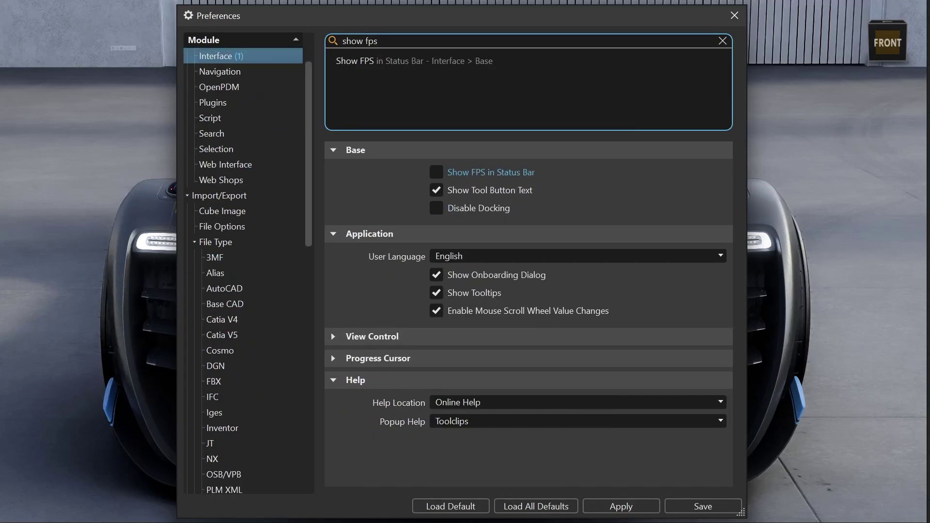
pyautogui.click(436, 173)
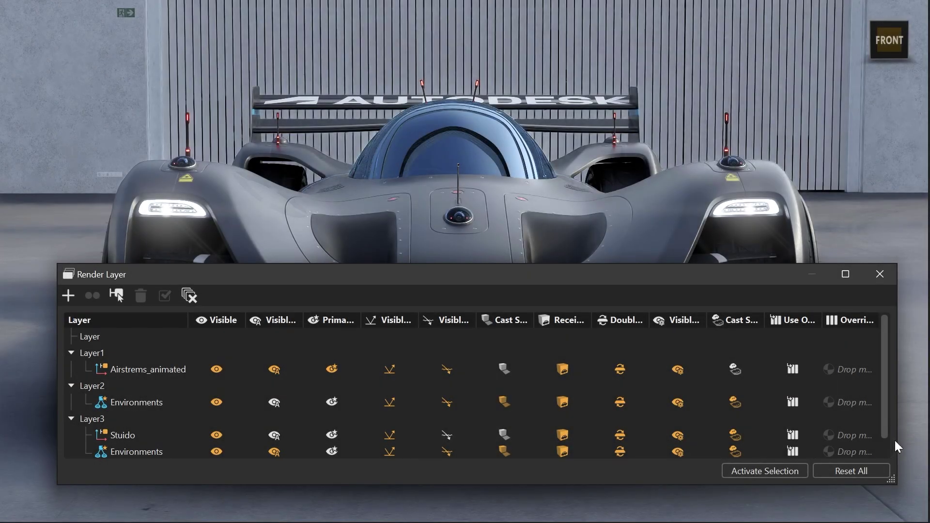
# Narrow the floating Render Layer window and dock it below the scene graph
pyautogui.moveTo(898, 439); pyautogui.dragTo(562, 446)
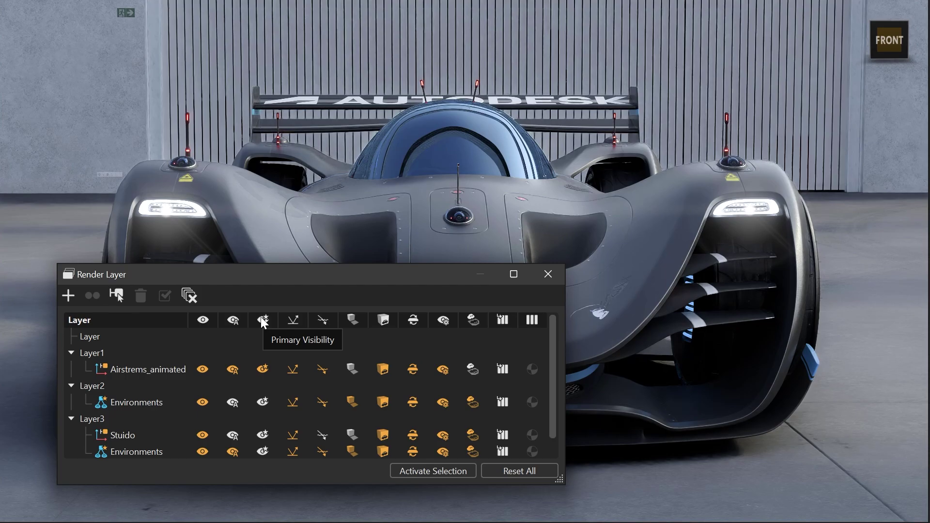
pyautogui.moveTo(304, 276); pyautogui.dragTo(234, 408)
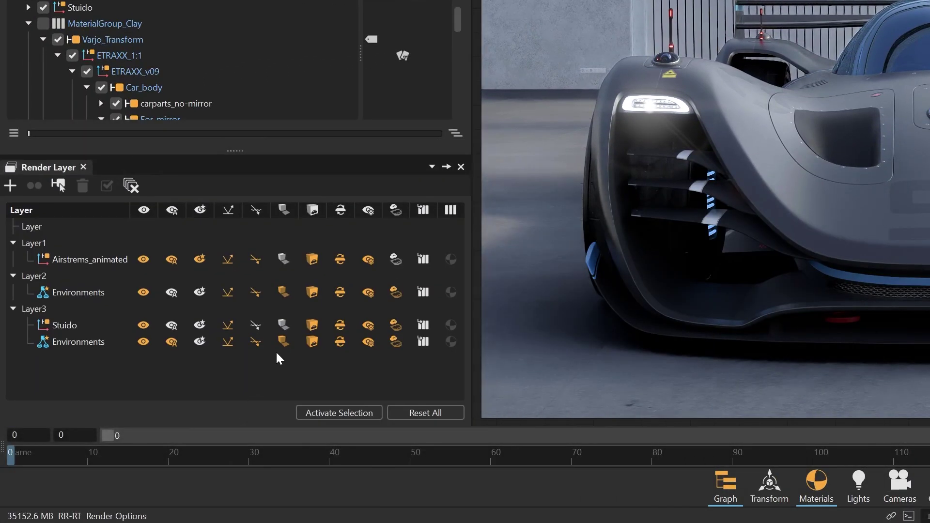
# Rename the 'blue' material to 'red paint' in the Material Editor
pyautogui.moveTo(297, 156); pyautogui.dragTo(293, 237)
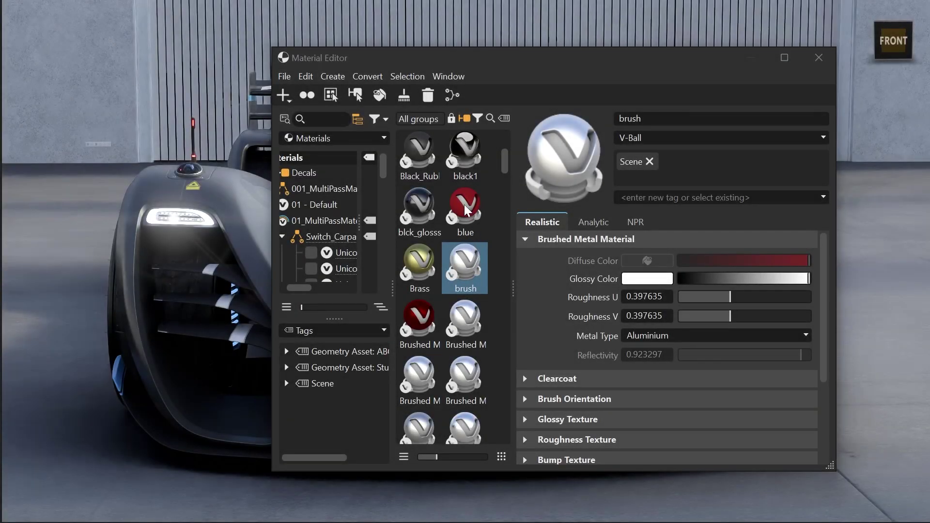
pyautogui.click(465, 210)
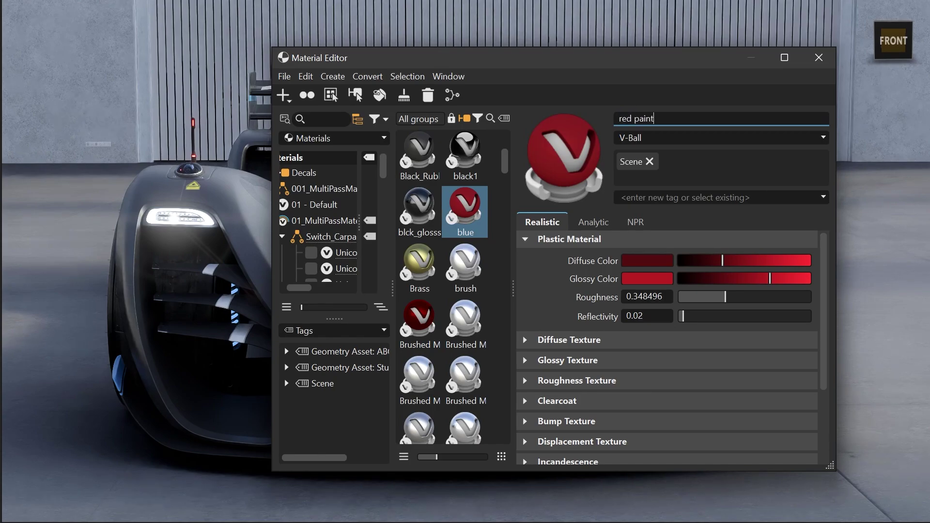
pyautogui.press('Return')
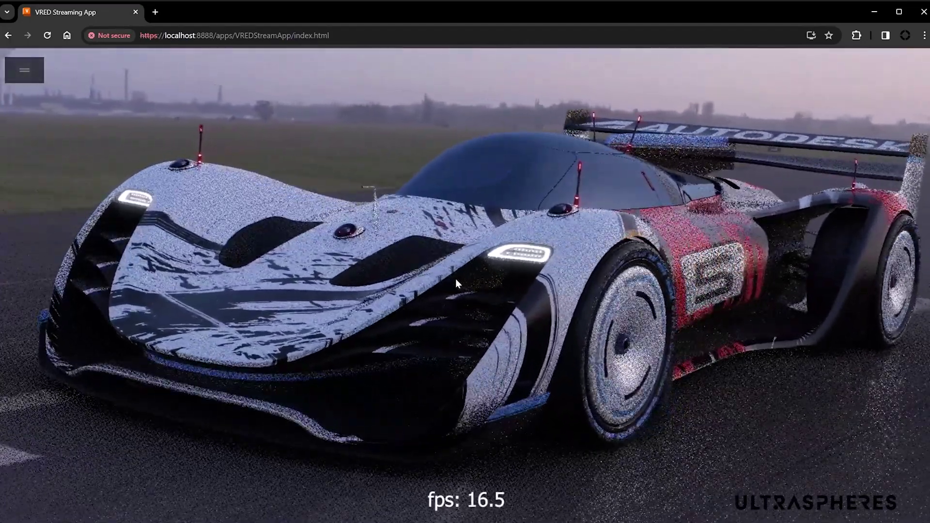
# Set Deep Learning Supersampling to Quality in the streaming app's Render Quality settings
pyautogui.click(13, 70)
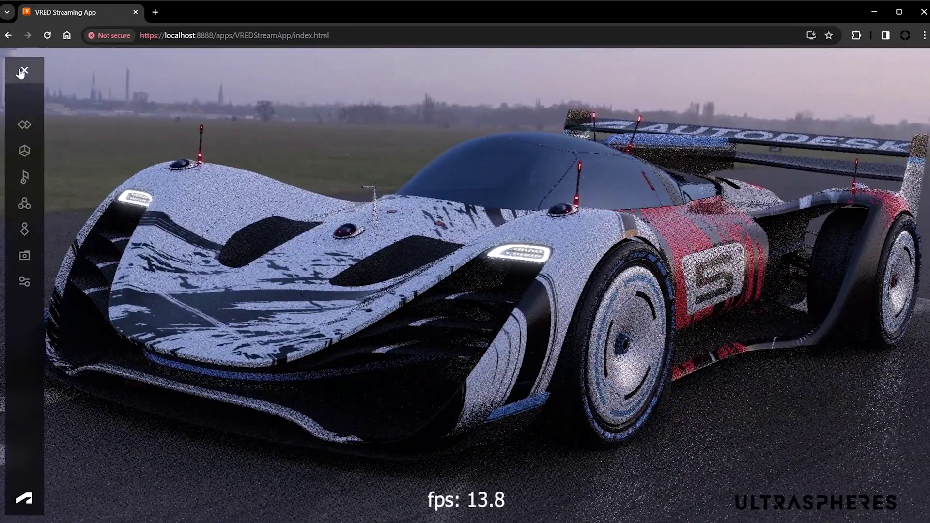
pyautogui.click(26, 283)
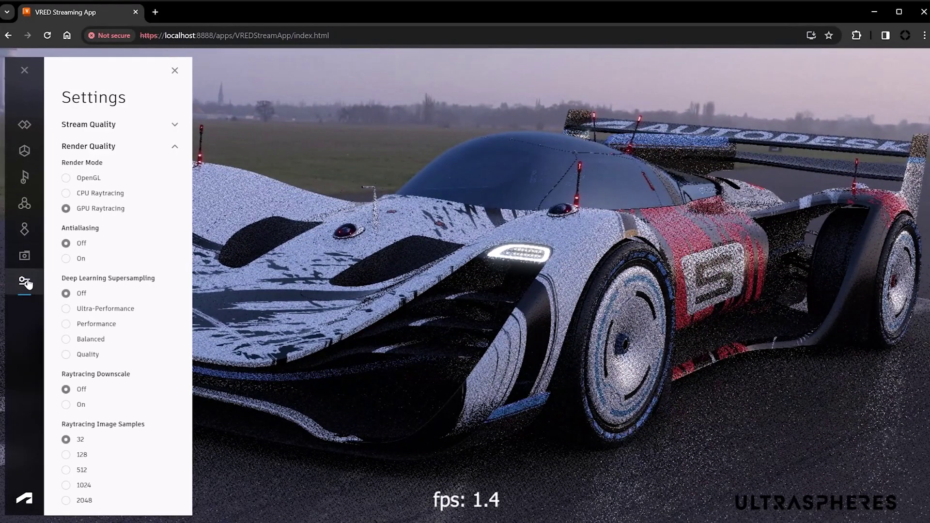
pyautogui.click(66, 355)
pyautogui.moveTo(412, 232); pyautogui.dragTo(496, 212)
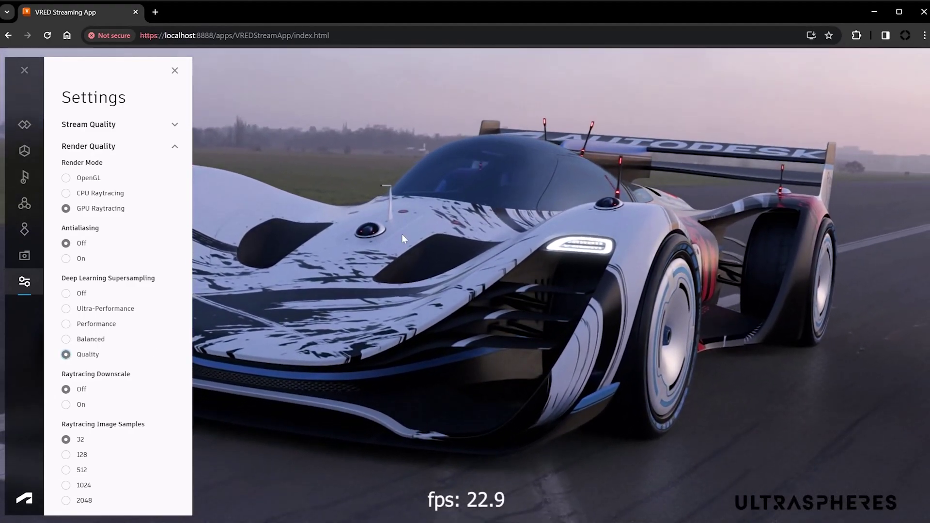
# Try the Variants panel's grid, list and large thumbnail views, then close it
pyautogui.click(25, 126)
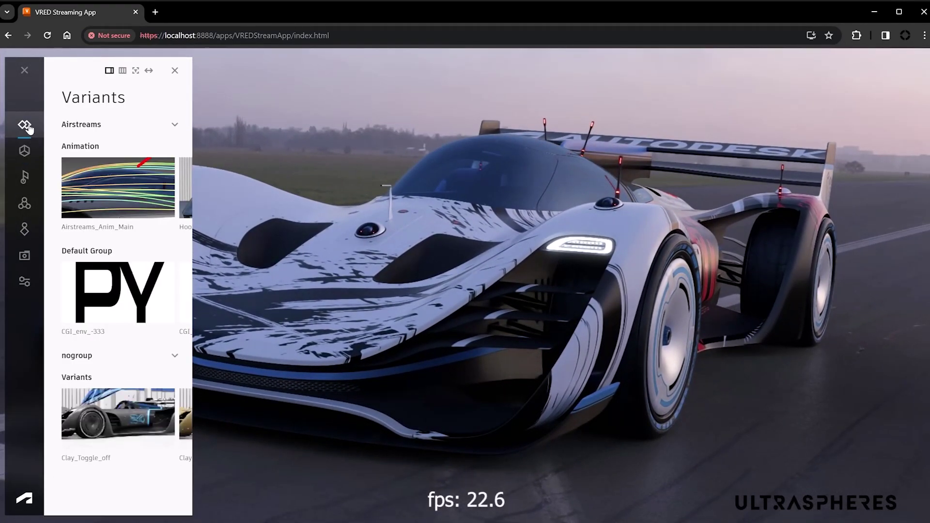
pyautogui.click(121, 72)
pyautogui.click(136, 71)
pyautogui.click(149, 71)
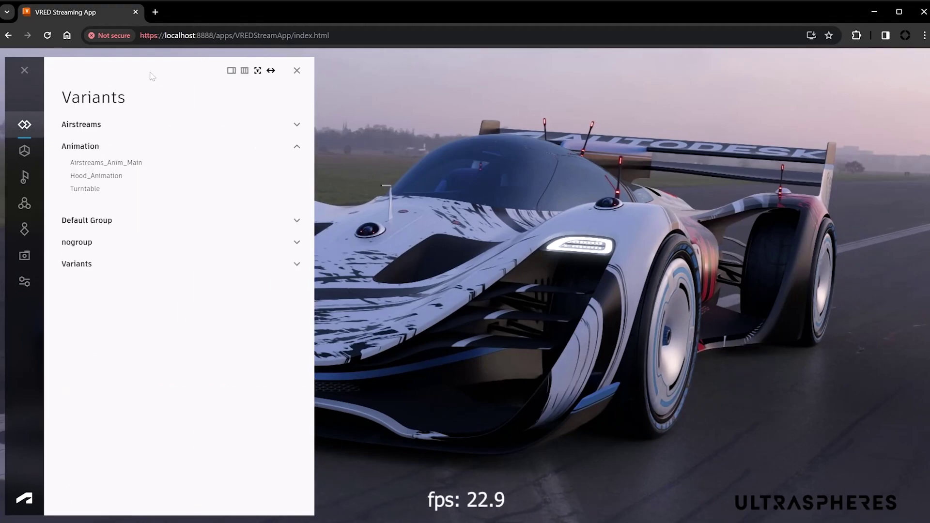
pyautogui.click(231, 72)
pyautogui.click(296, 71)
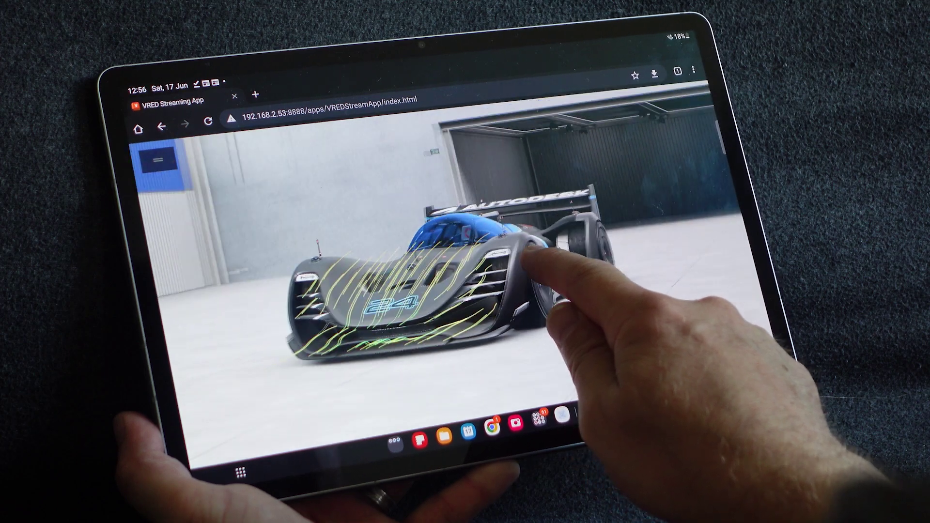
pyautogui.moveTo(528, 254); pyautogui.dragTo(572, 188)
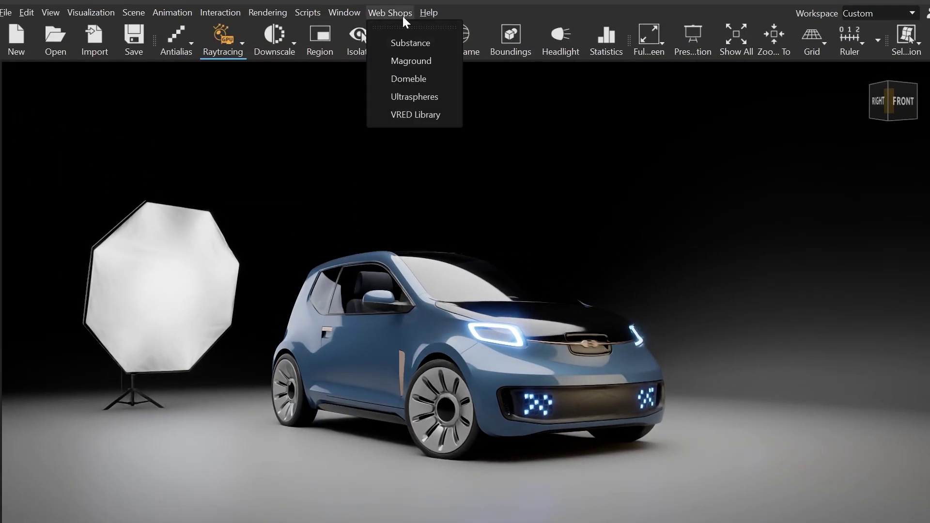
# Browse the Ultraspheres web shop and pick the 11. BLN THF sunrise_25K environment
pyautogui.click(443, 100)
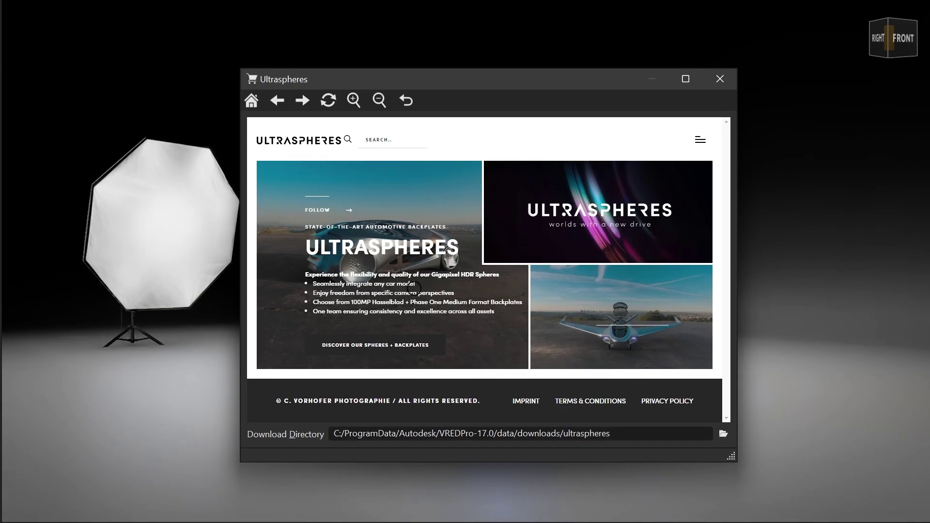
pyautogui.click(414, 346)
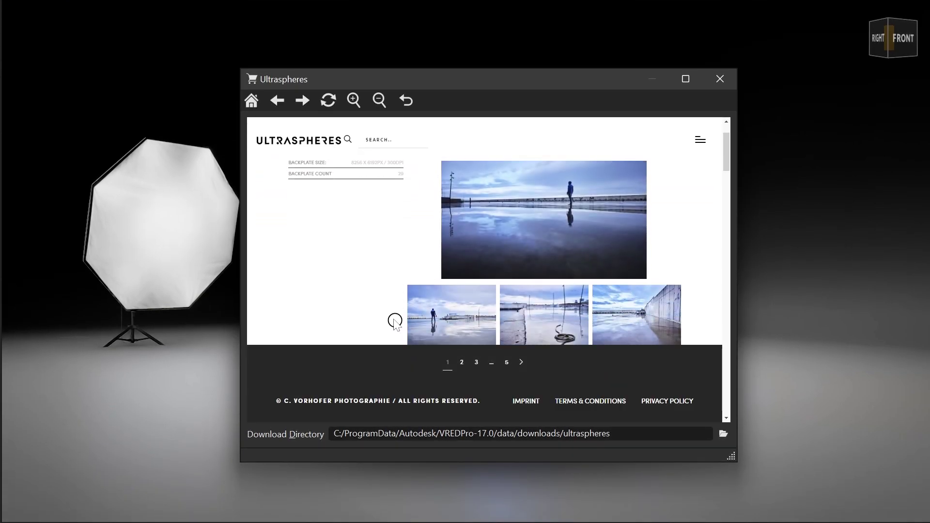
pyautogui.scroll(-2, 394, 323)
pyautogui.scroll(-12, 386, 310)
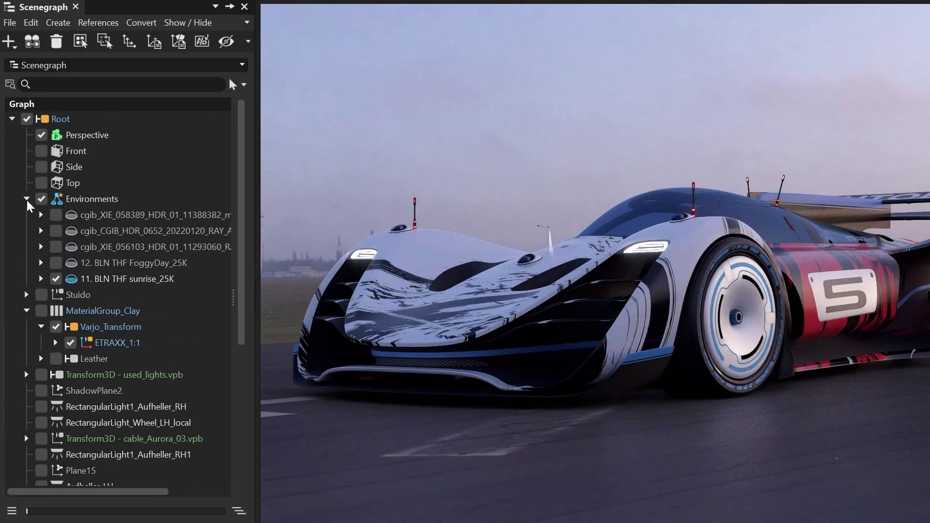
pyautogui.click(153, 280)
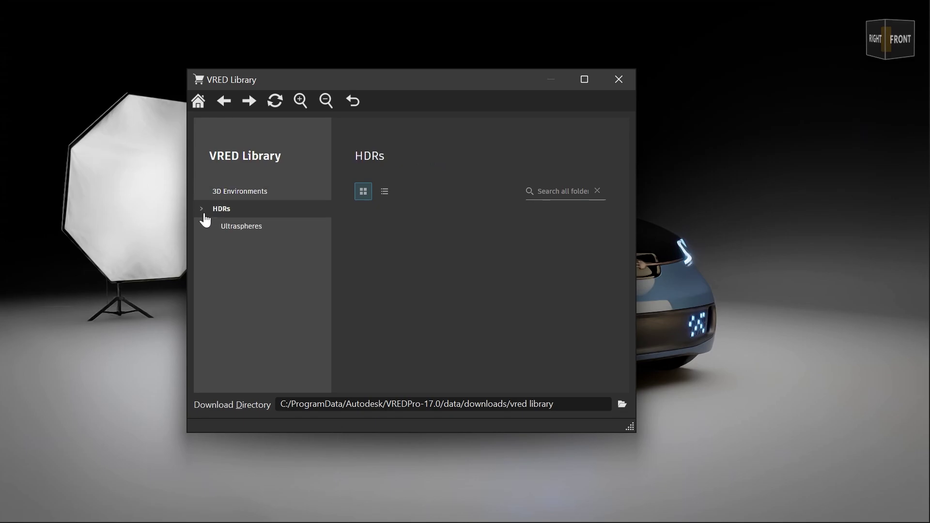
# Download the Sunrise at concrete Platform HDR and apply it as the environment
pyautogui.moveTo(628, 214); pyautogui.dragTo(637, 298)
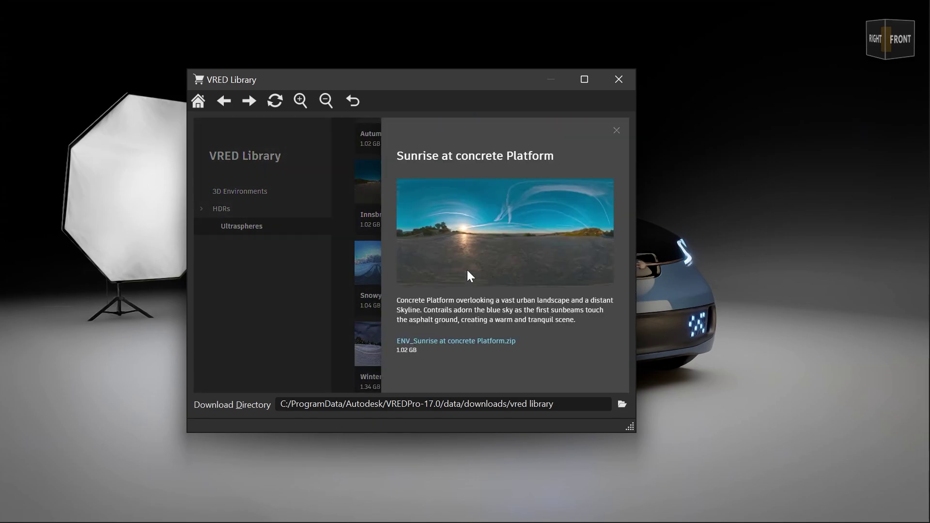
pyautogui.click(495, 341)
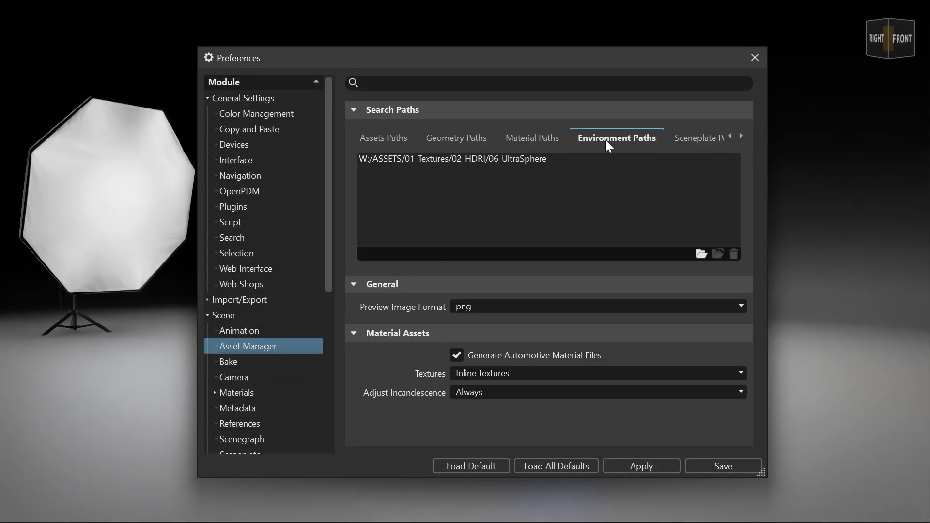
pyautogui.click(547, 159)
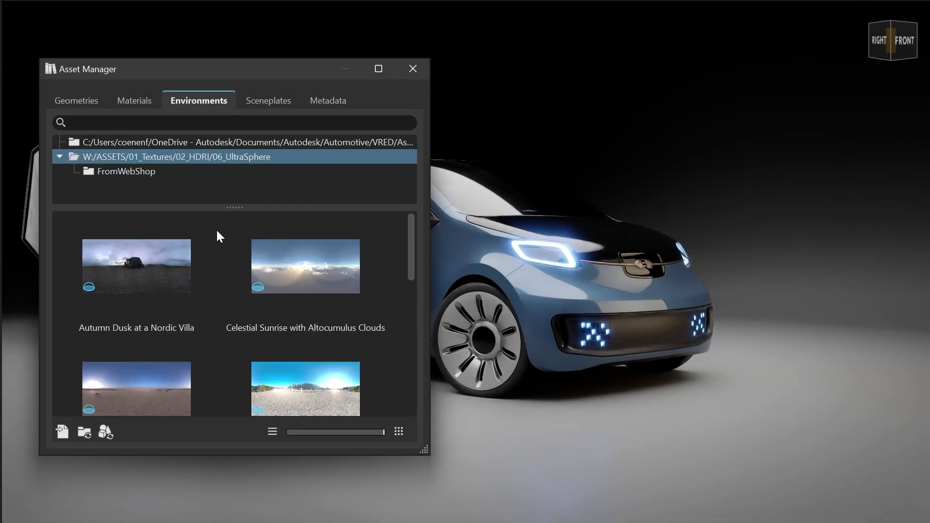
pyautogui.scroll(-5, 216, 268)
pyautogui.scroll(1, 216, 268)
pyautogui.click(225, 295)
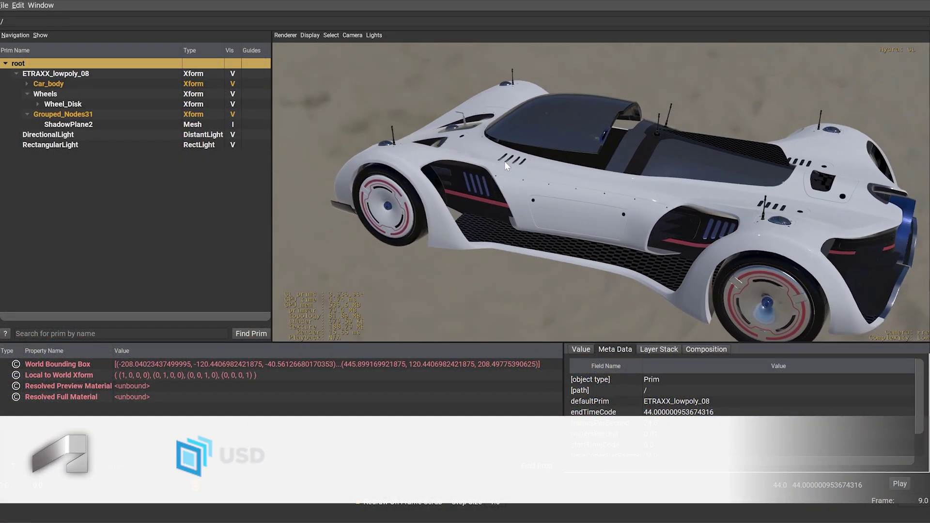
# Expand Car_body and Carbon_biColor_Coat_baked in the usdview prim tree to show its shaders
pyautogui.click(27, 84)
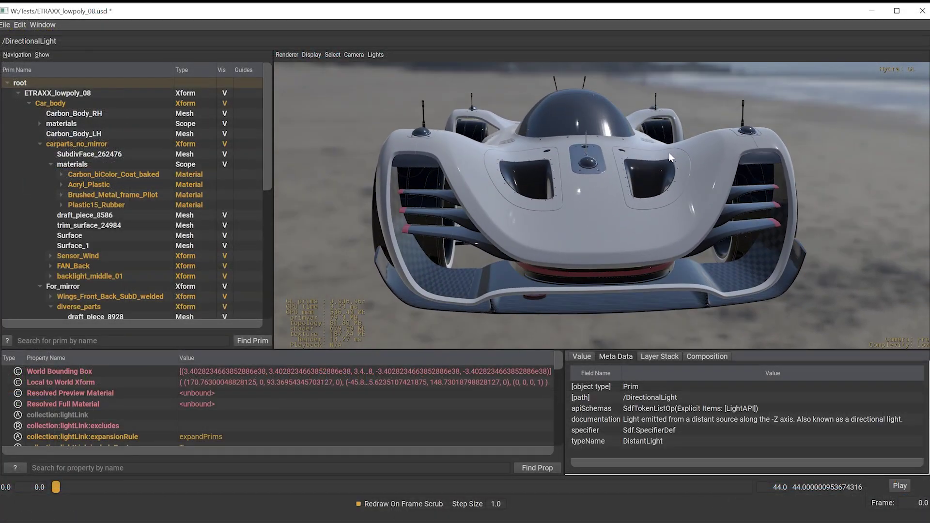
pyautogui.doubleClick(63, 174)
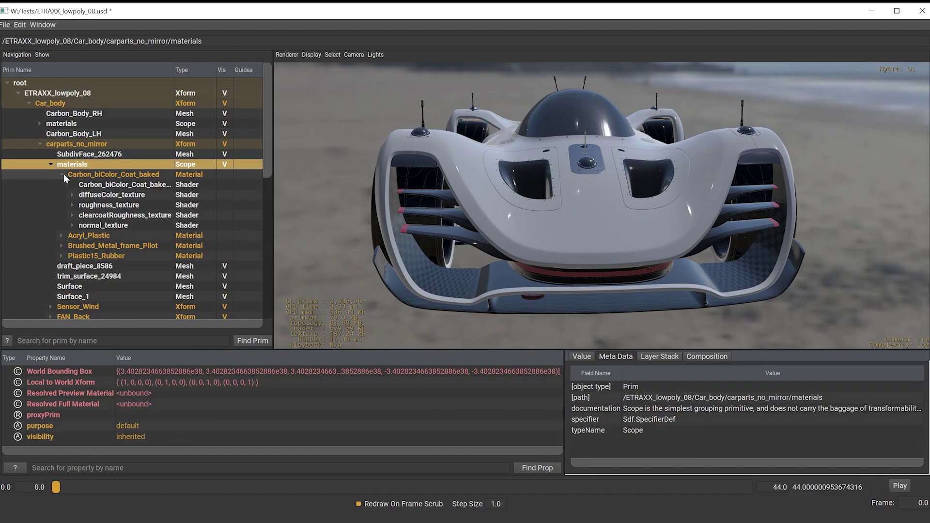